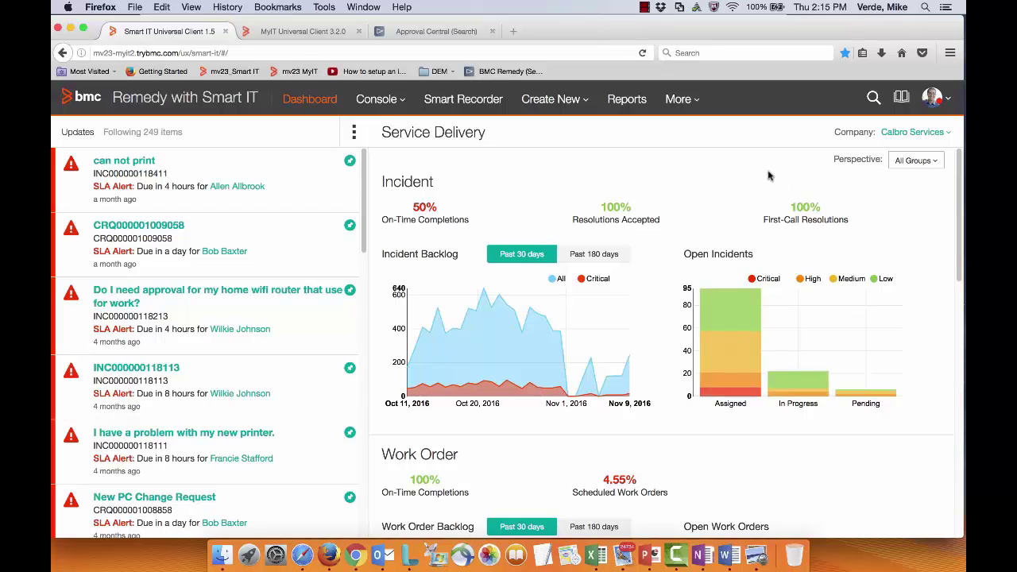
- Glance at the extra global menu items, then open the Ticket Console
{"action": "left_click", "coordinate": [676, 103]}
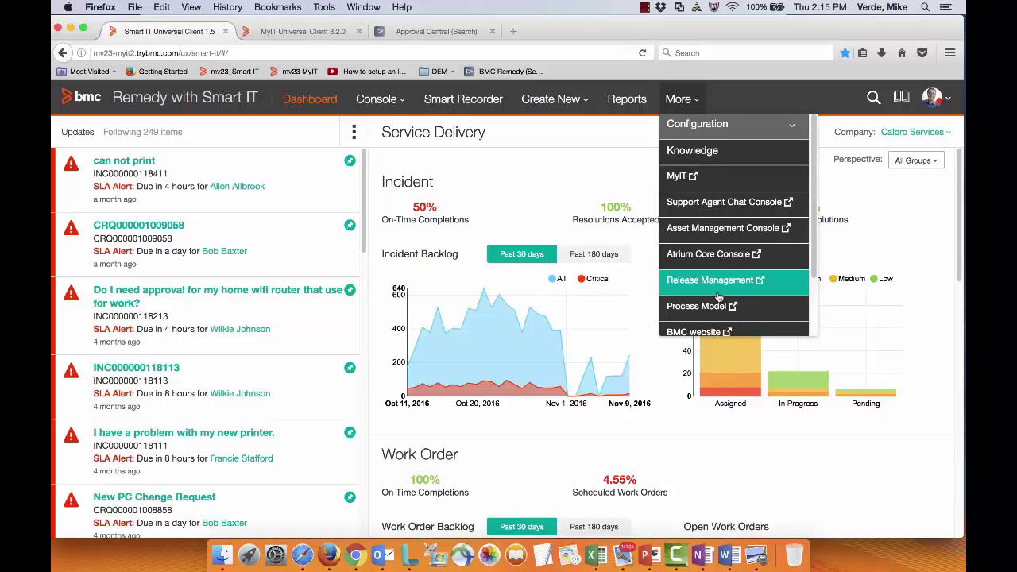
{"action": "left_click", "coordinate": [636, 136]}
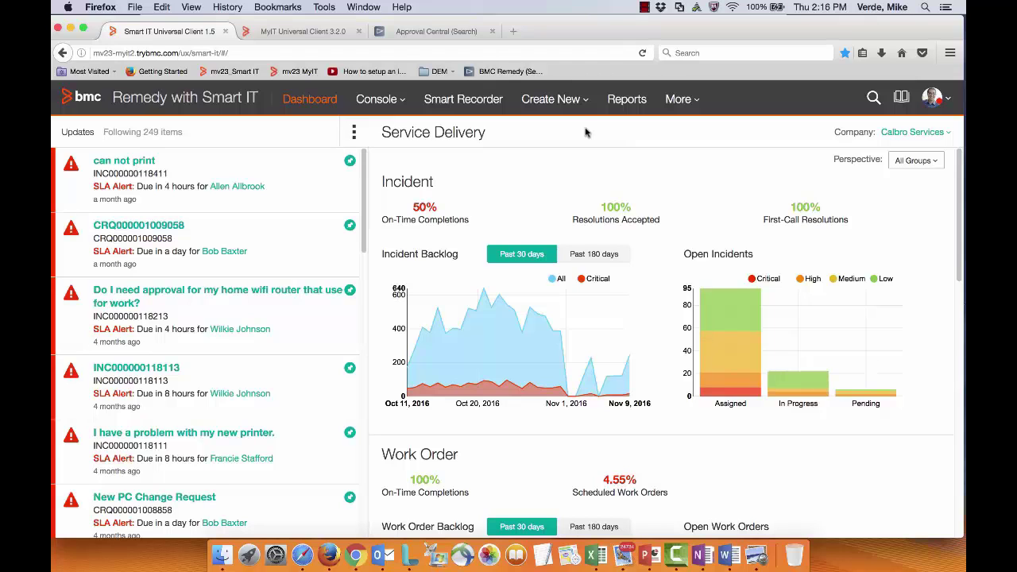
{"action": "left_click", "coordinate": [376, 100]}
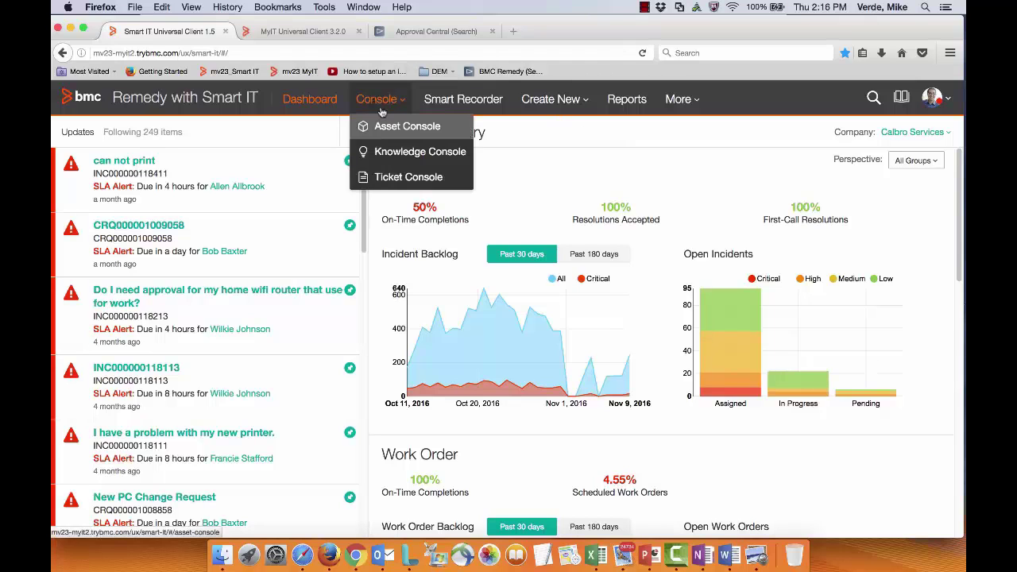
{"action": "left_click", "coordinate": [403, 176]}
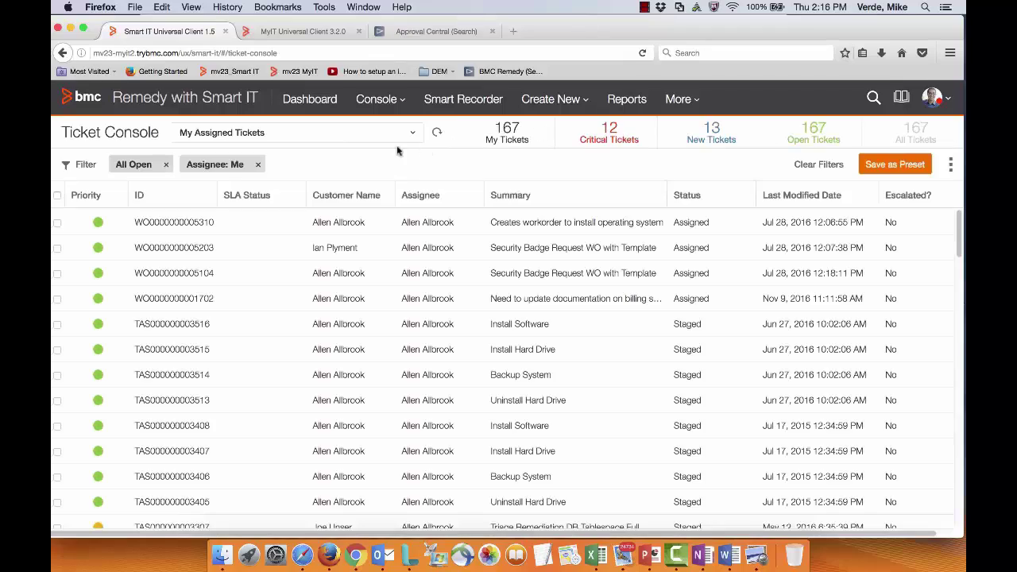
- Filter to My Change Approvals, open a pending change and expand its Approval Review
{"action": "left_click", "coordinate": [352, 135]}
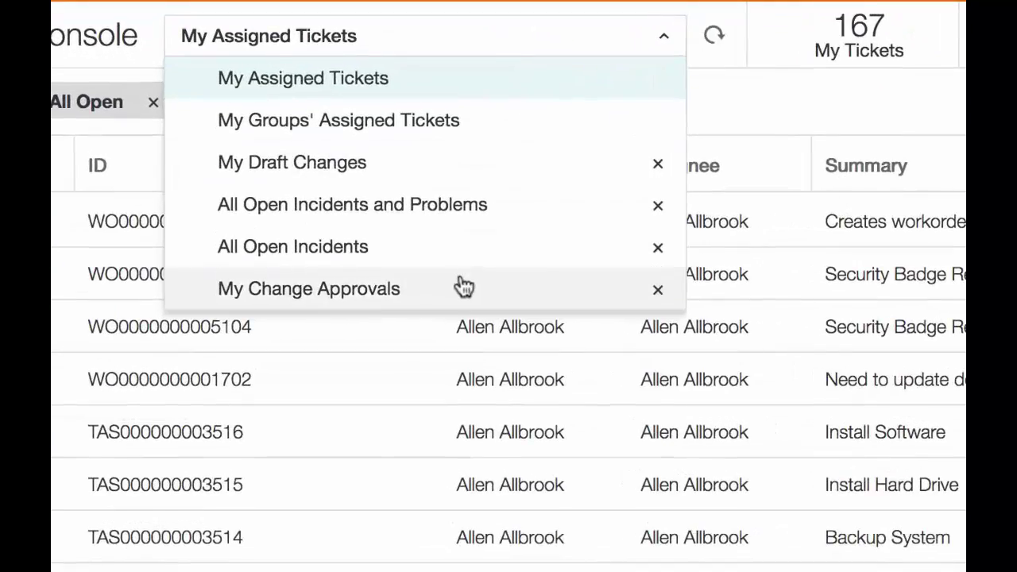
{"action": "left_click", "coordinate": [463, 288]}
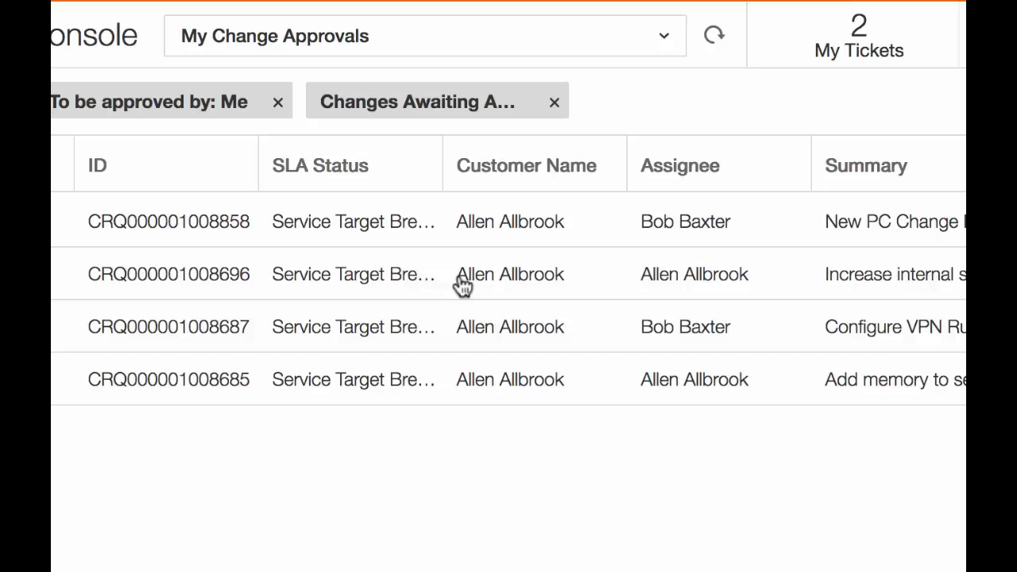
{"action": "left_click", "coordinate": [161, 223]}
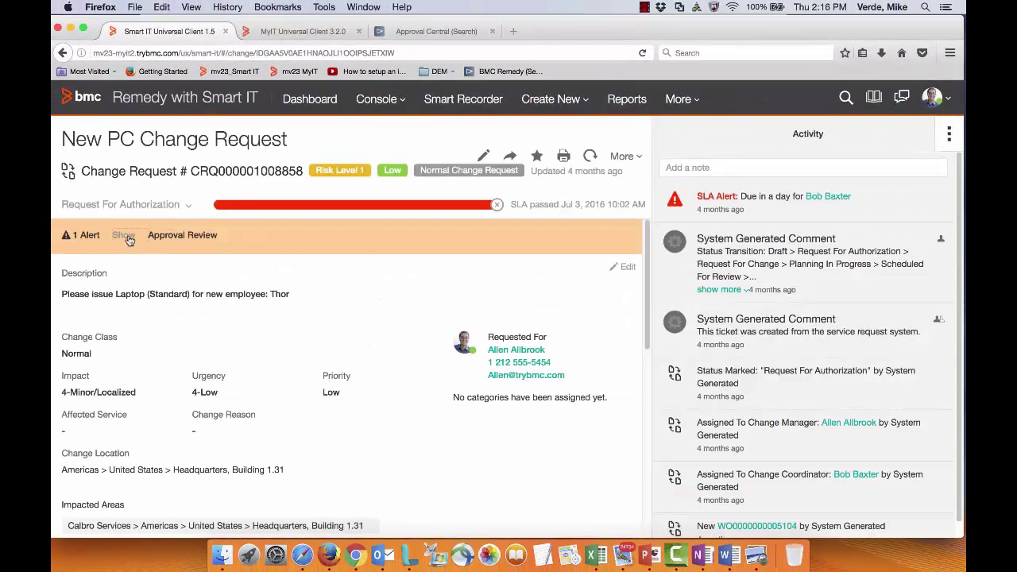
{"action": "left_click", "coordinate": [131, 238]}
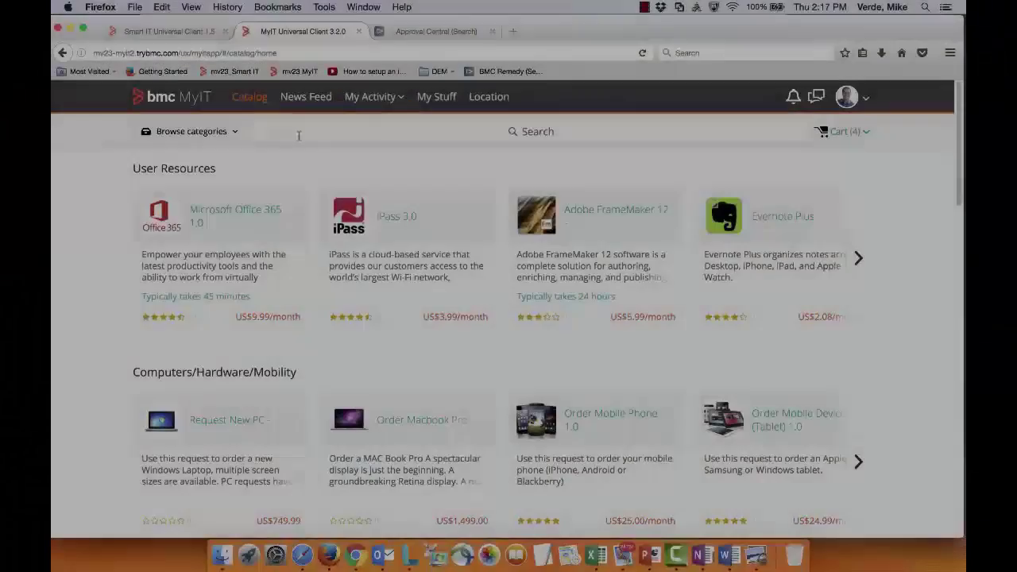
- Show Approvals under My Activity and scroll through the pending requests
{"action": "left_click", "coordinate": [370, 96]}
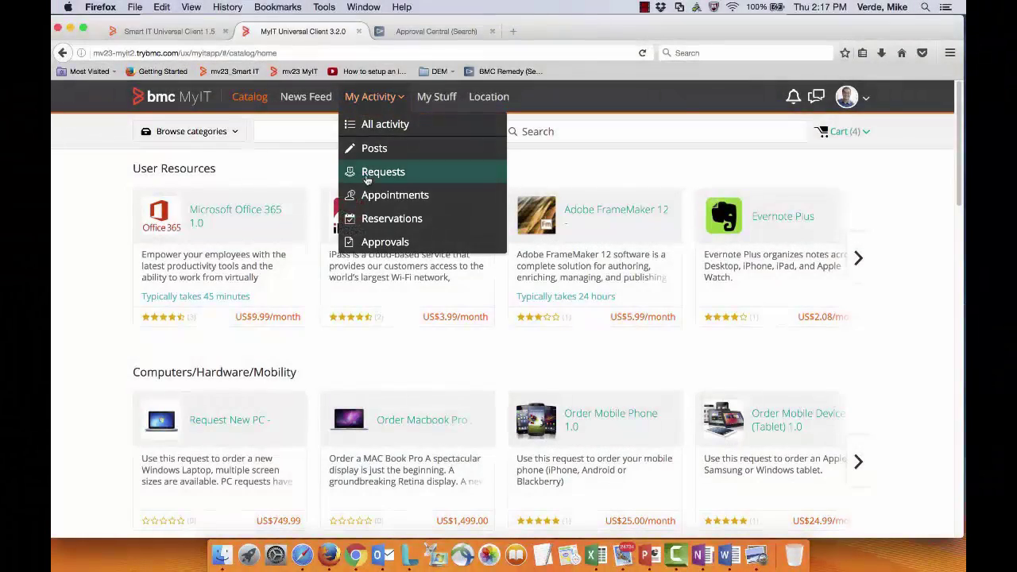
{"action": "left_click", "coordinate": [377, 241]}
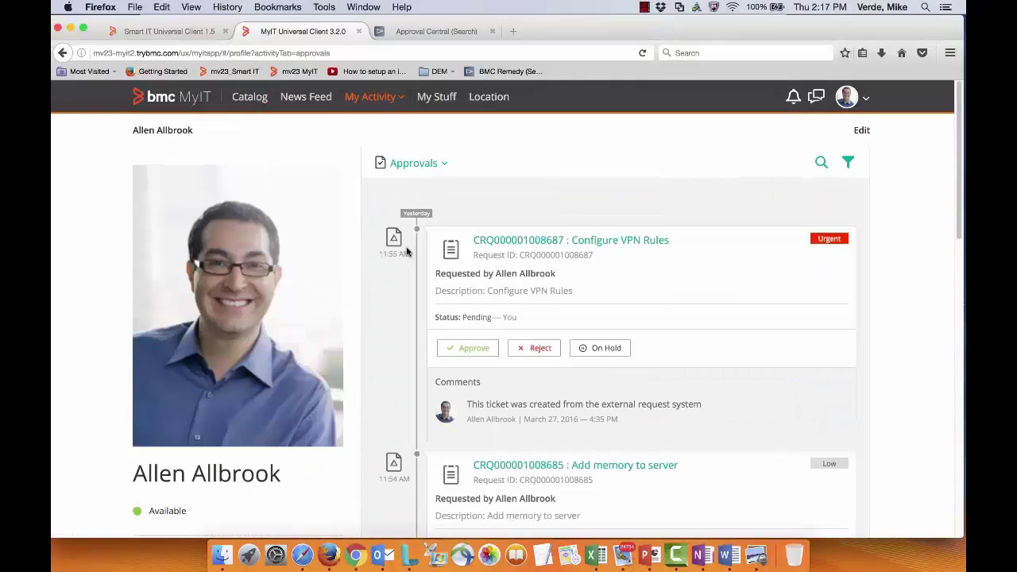
{"action": "scroll", "coordinate": [418, 258], "scroll_direction": "down", "scroll_amount": 5}
{"action": "scroll", "coordinate": [413, 255], "scroll_direction": "down", "scroll_amount": 5}
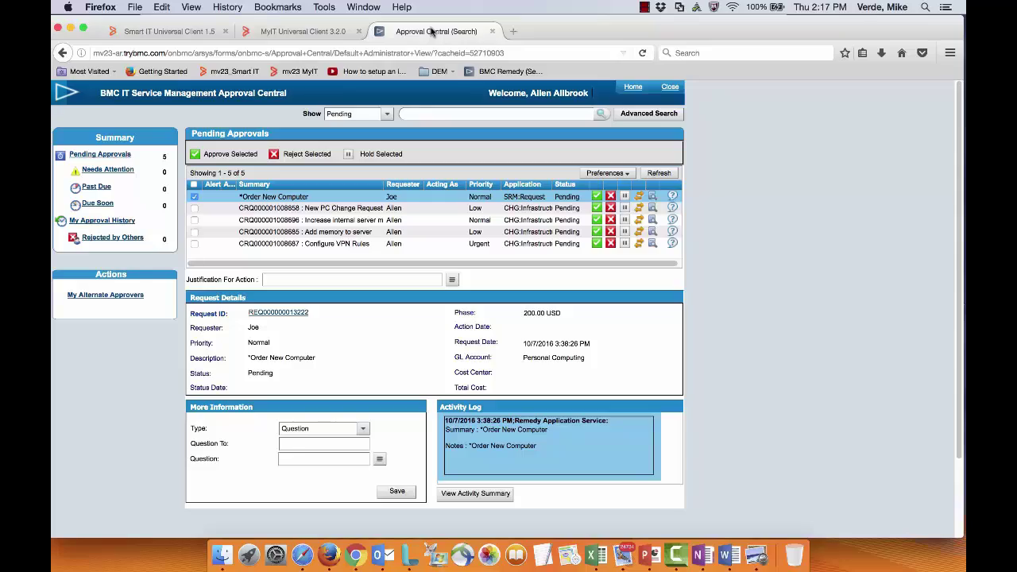
- Check the New PC Change Request and server memory approvals in Pending Approvals
{"action": "left_click", "coordinate": [194, 208]}
{"action": "left_click", "coordinate": [145, 235]}
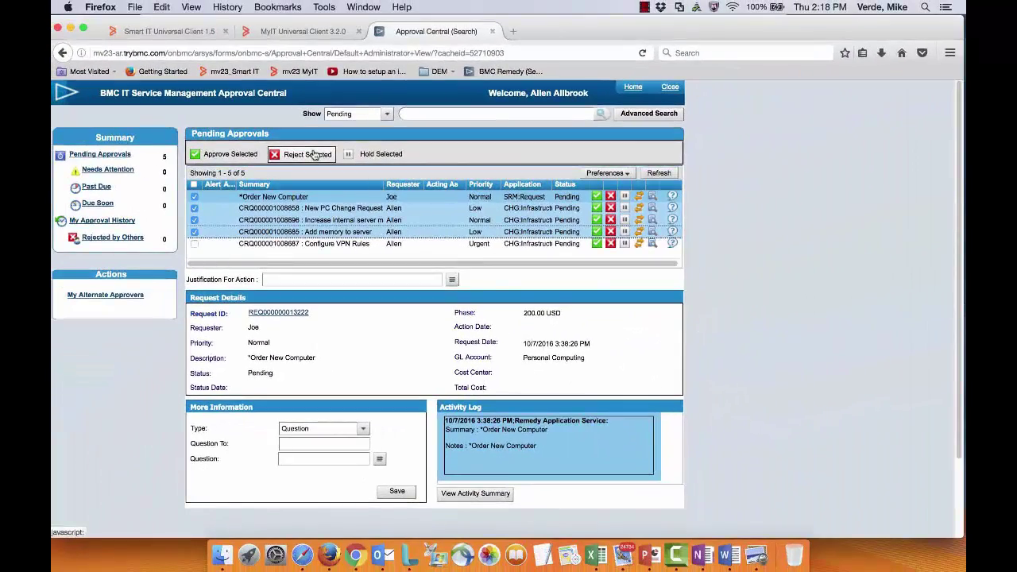
- Close Approval Central and open Smart IT's More > Configuration > Screen Configuration page
{"action": "left_click", "coordinate": [491, 31]}
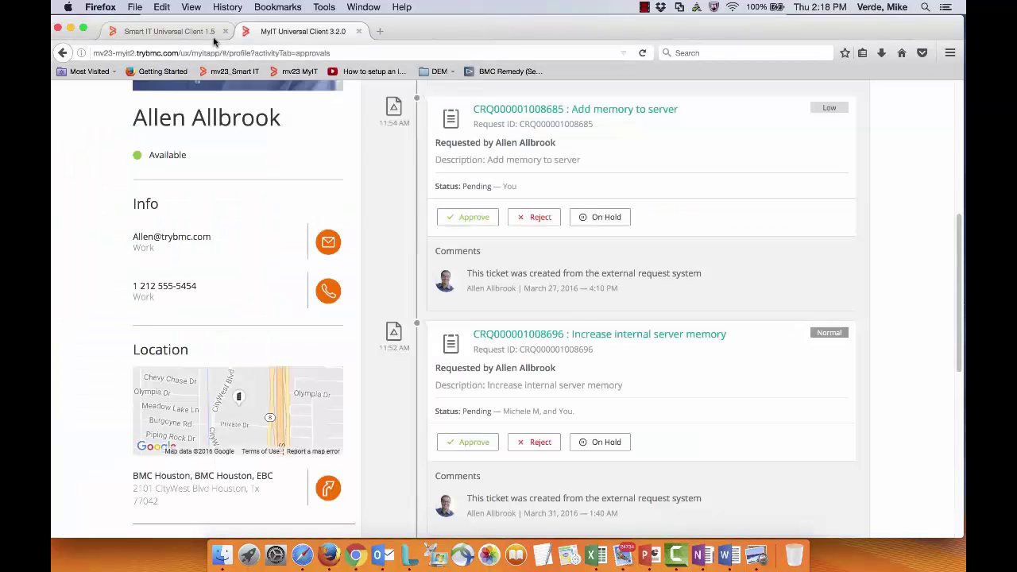
{"action": "left_click", "coordinate": [200, 34]}
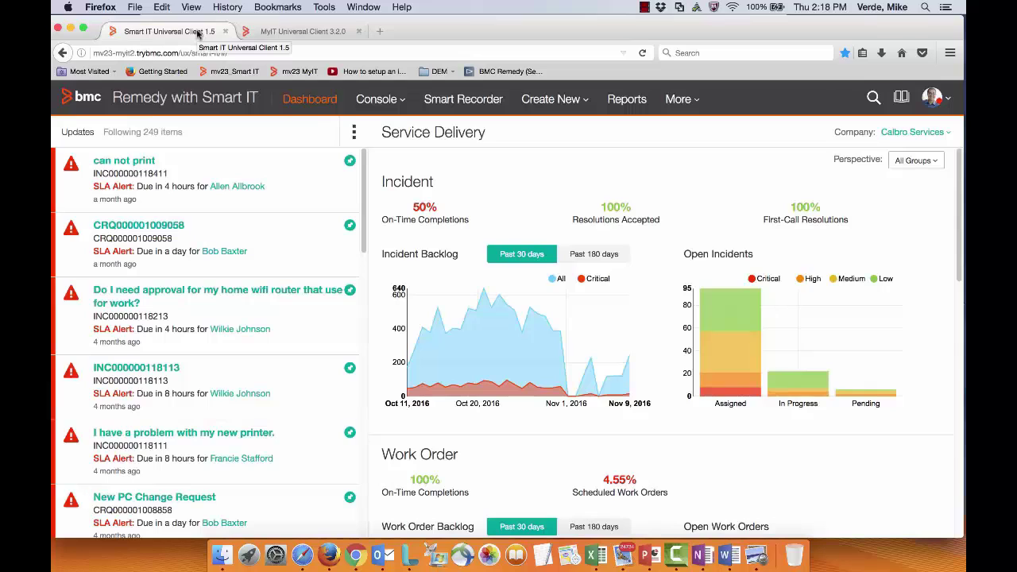
{"action": "left_click", "coordinate": [678, 101]}
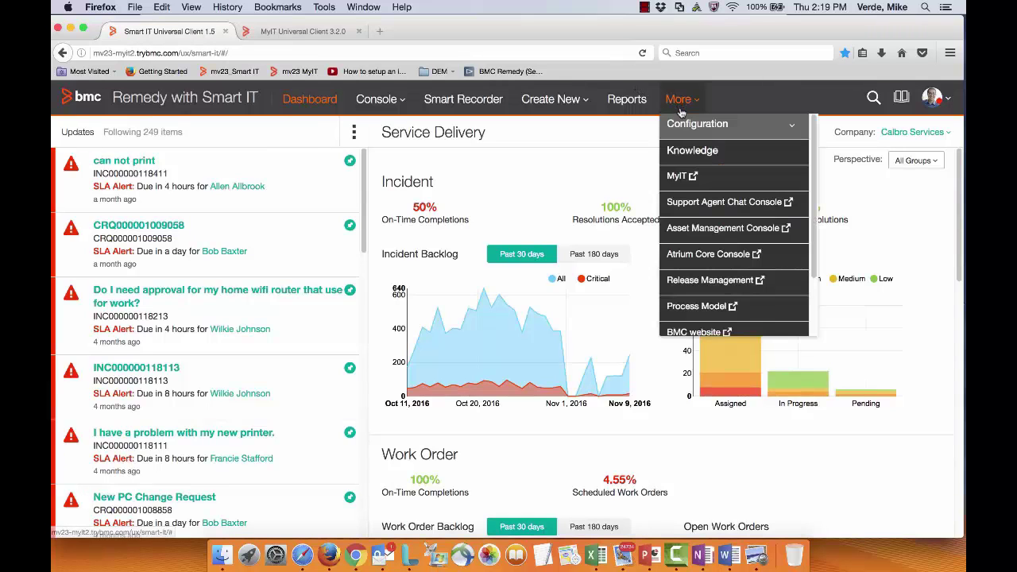
{"action": "left_click", "coordinate": [685, 124]}
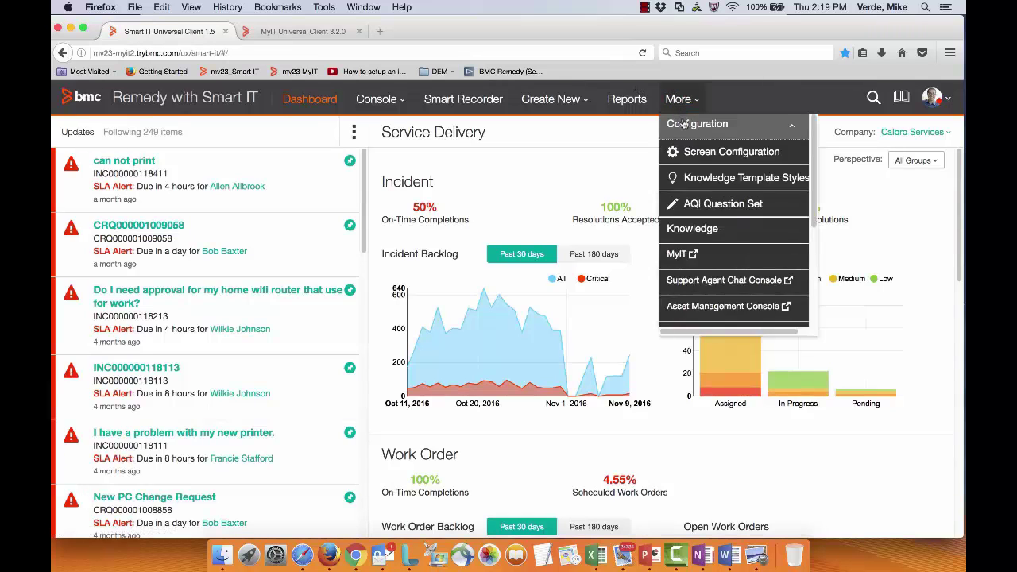
{"action": "left_click", "coordinate": [694, 153]}
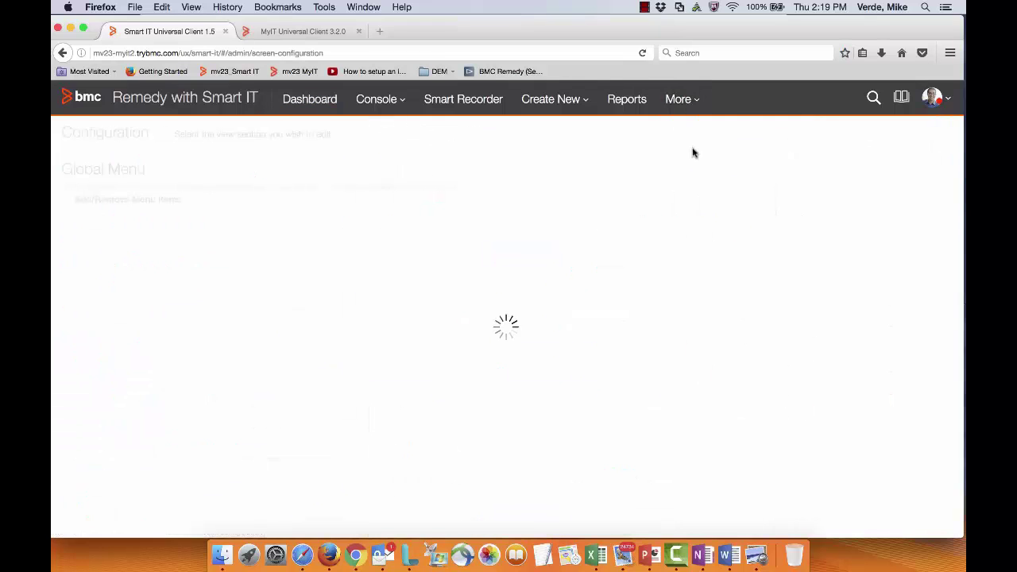
{"action": "scroll", "coordinate": [595, 227], "scroll_direction": "down", "scroll_amount": 3}
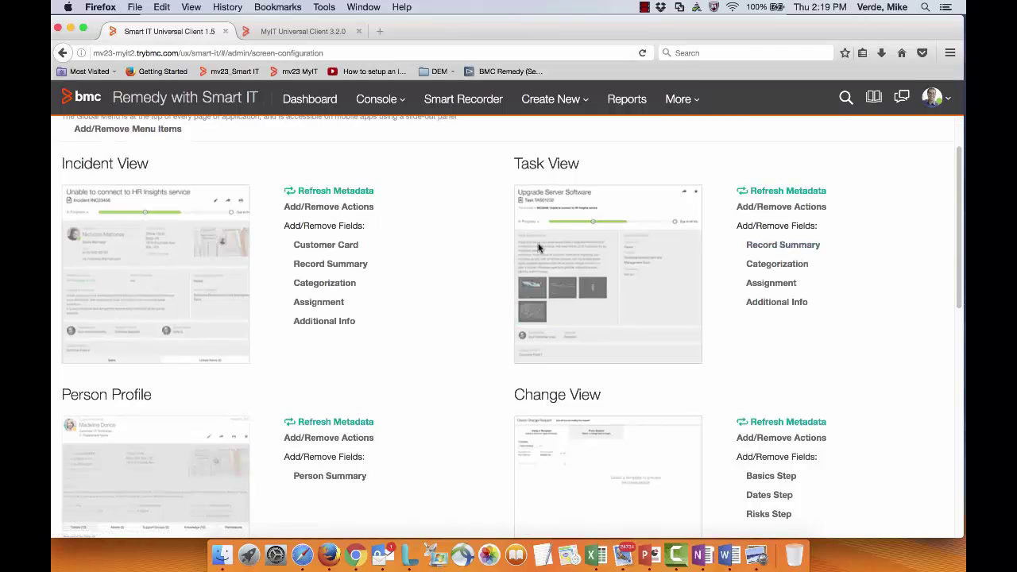
{"action": "scroll", "coordinate": [231, 155], "scroll_direction": "up", "scroll_amount": 2}
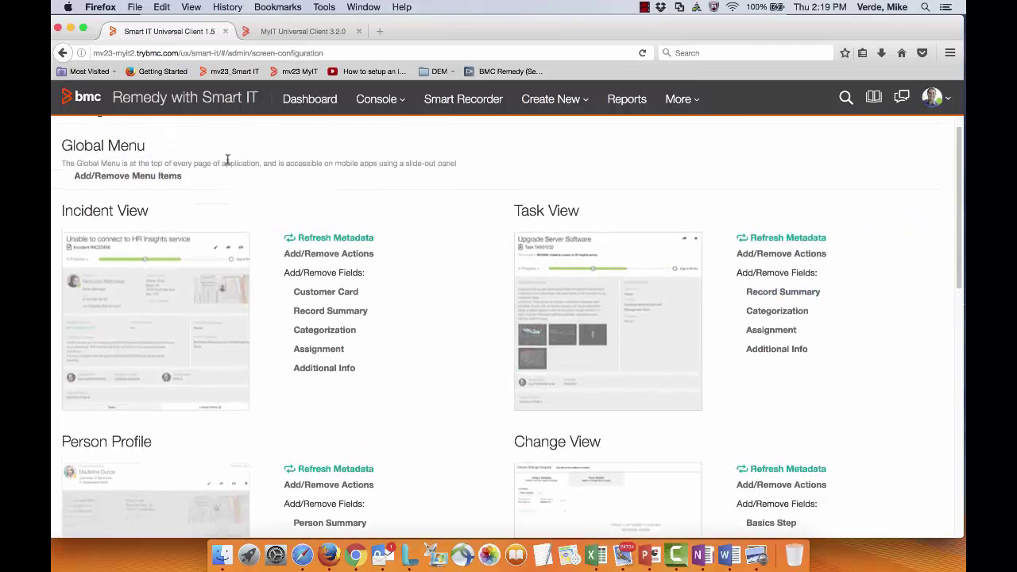
- Add a new URL item in the Global Menu editor, leaving mobile support off
{"action": "left_click", "coordinate": [164, 183]}
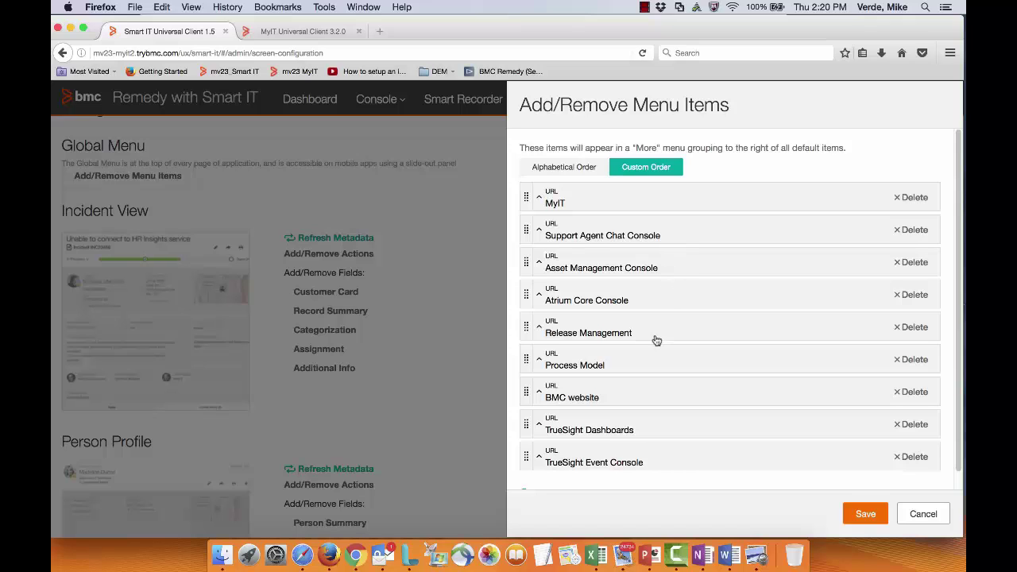
{"action": "scroll", "coordinate": [628, 365], "scroll_direction": "down", "scroll_amount": 1}
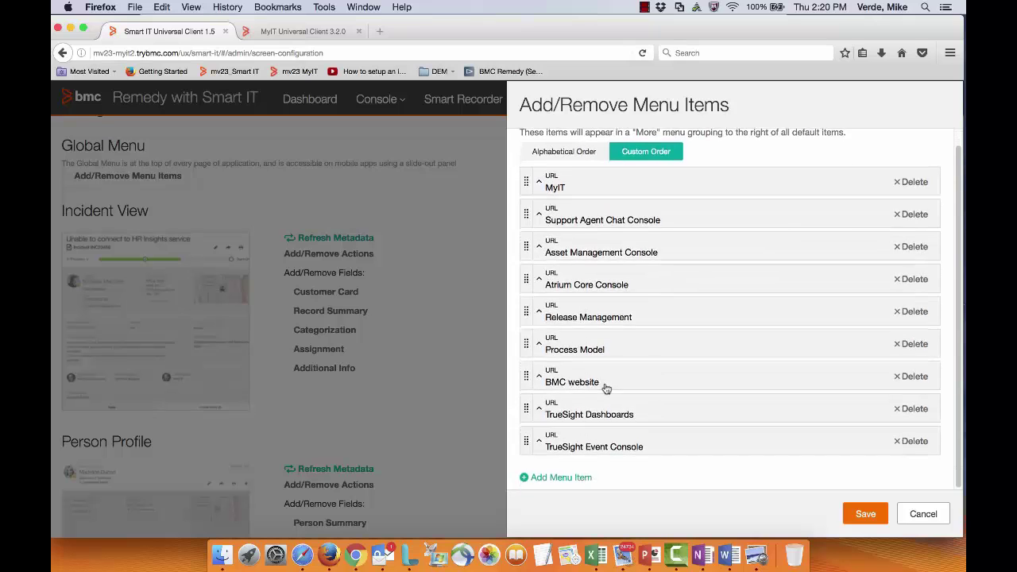
{"action": "left_click", "coordinate": [556, 480]}
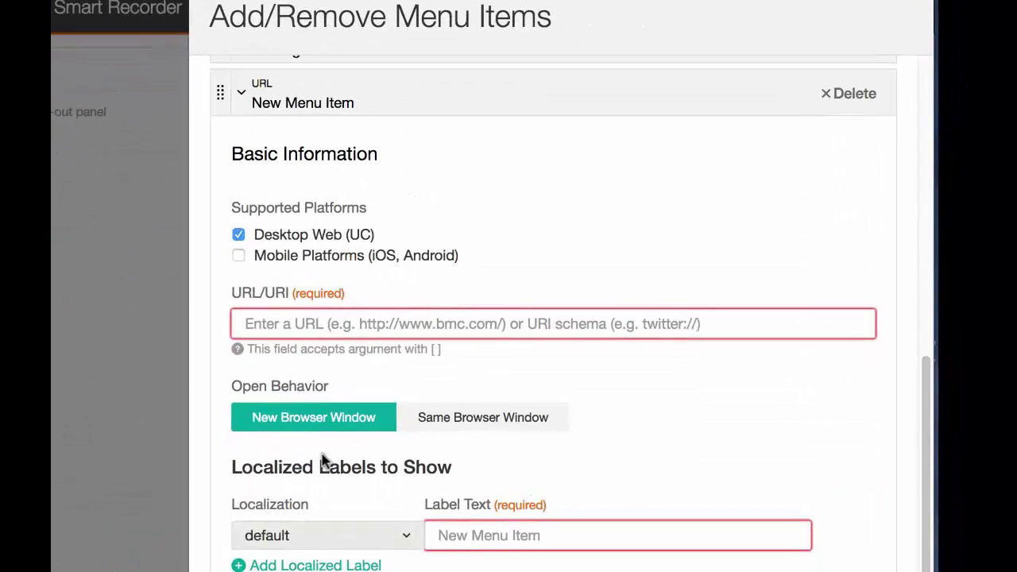
{"action": "left_click", "coordinate": [239, 255]}
{"action": "left_click", "coordinate": [239, 255]}
- Link it to the Approval Central URL in a new browser window, labelled 'Approval Console'
{"action": "left_click", "coordinate": [386, 335]}
{"action": "type", "text": "http://mv23-ar.trybmc.com/onbmc/arsys/forms/onbmc-s/Approval+Central"}
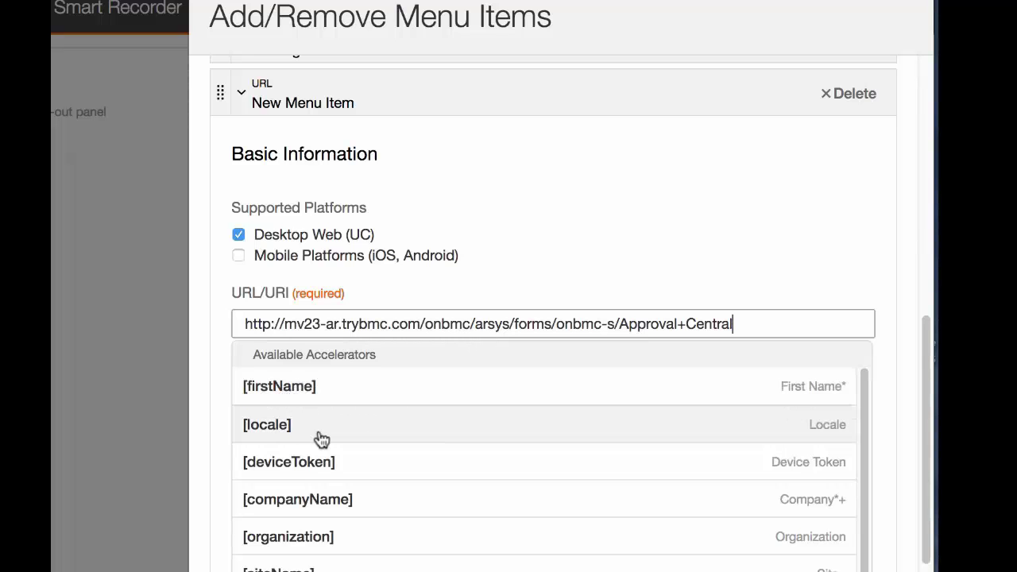
{"action": "scroll", "coordinate": [302, 453], "scroll_direction": "down", "scroll_amount": 5}
{"action": "key", "text": "Escape"}
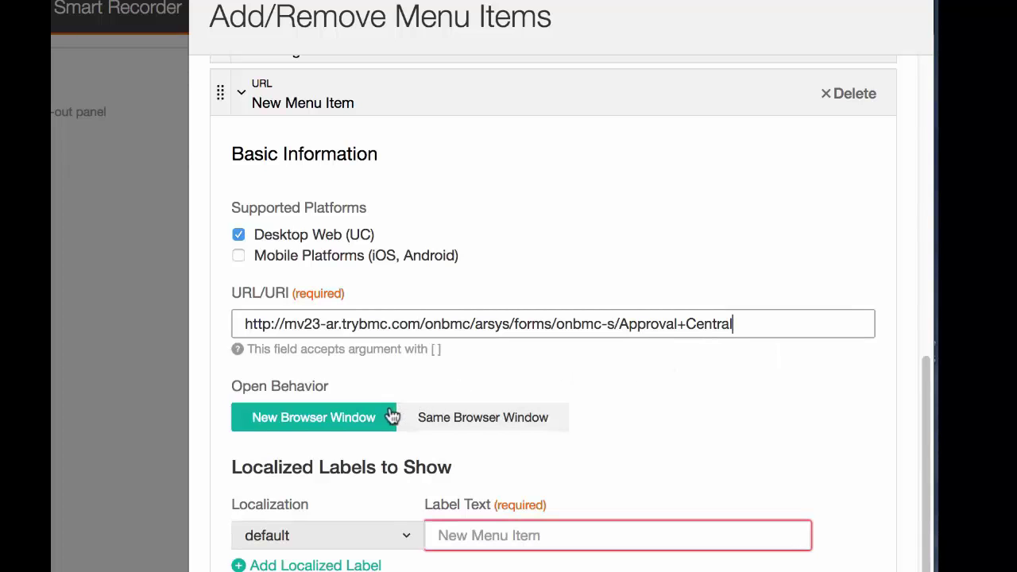
{"action": "left_click", "coordinate": [361, 425]}
{"action": "left_click", "coordinate": [453, 535]}
{"action": "type", "text": "A"}
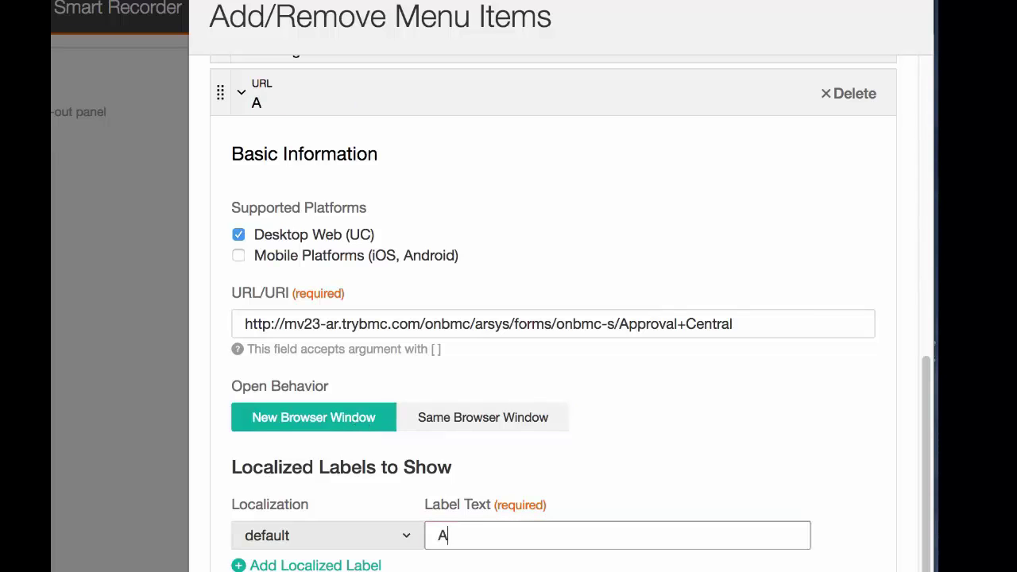
{"action": "type", "text": "pproval Console"}
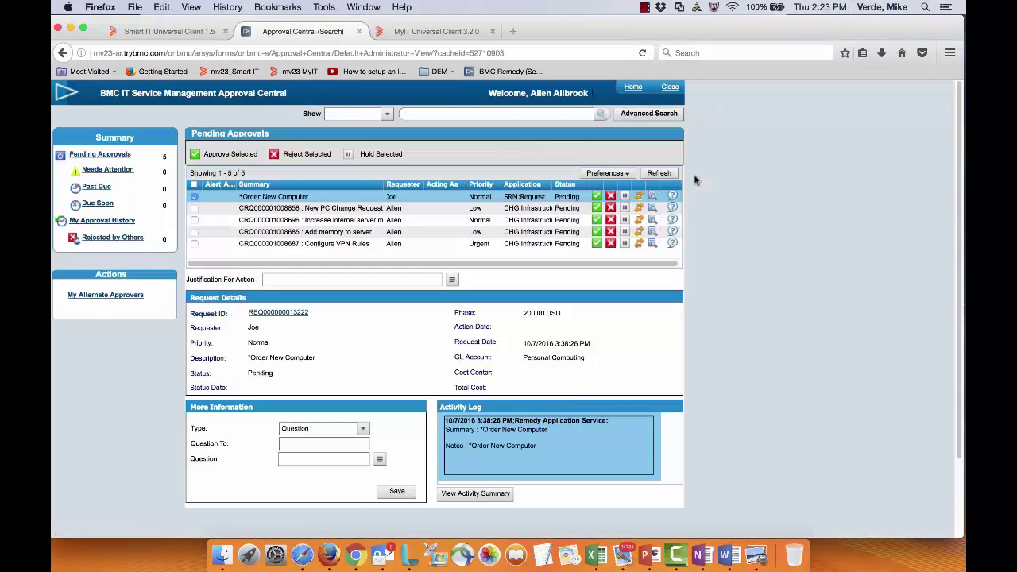
- Check the New PC Change Request approval in the Pending Approvals table
{"action": "left_click", "coordinate": [194, 208]}
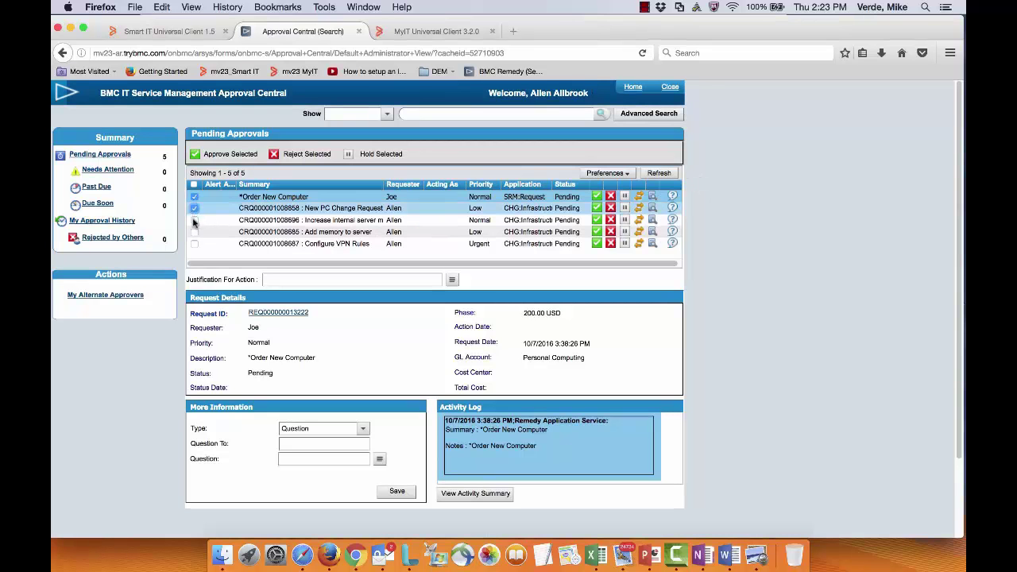